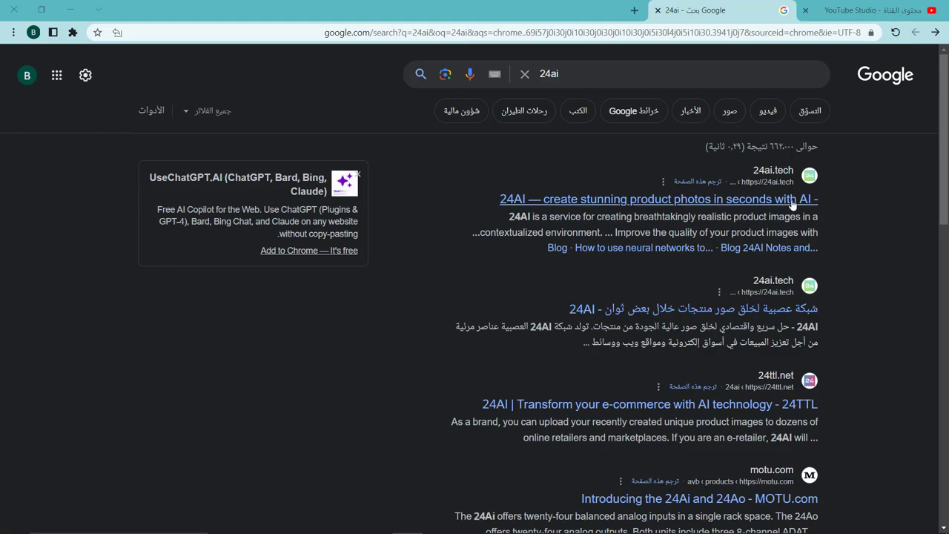
Open the 24AI site, try Arabic, close the YouTube Studio tab, and return to English
{"action": "left_click", "coordinate": [723, 203]}
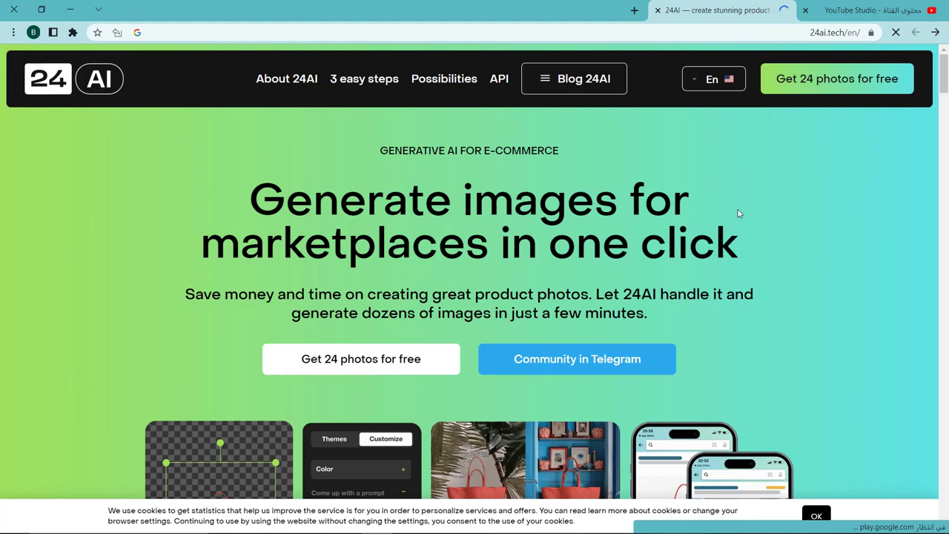
{"action": "left_click", "coordinate": [691, 81]}
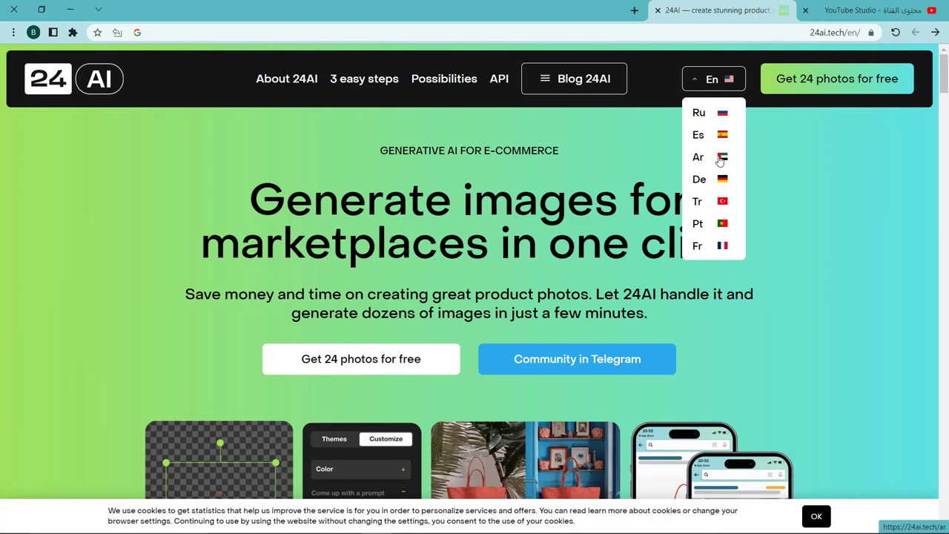
{"action": "left_click", "coordinate": [719, 158]}
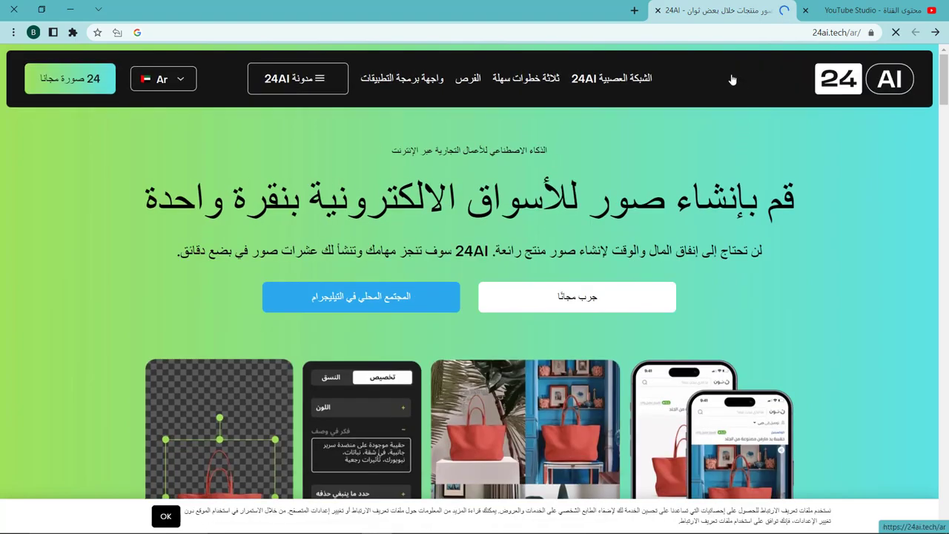
{"action": "left_click", "coordinate": [805, 11]}
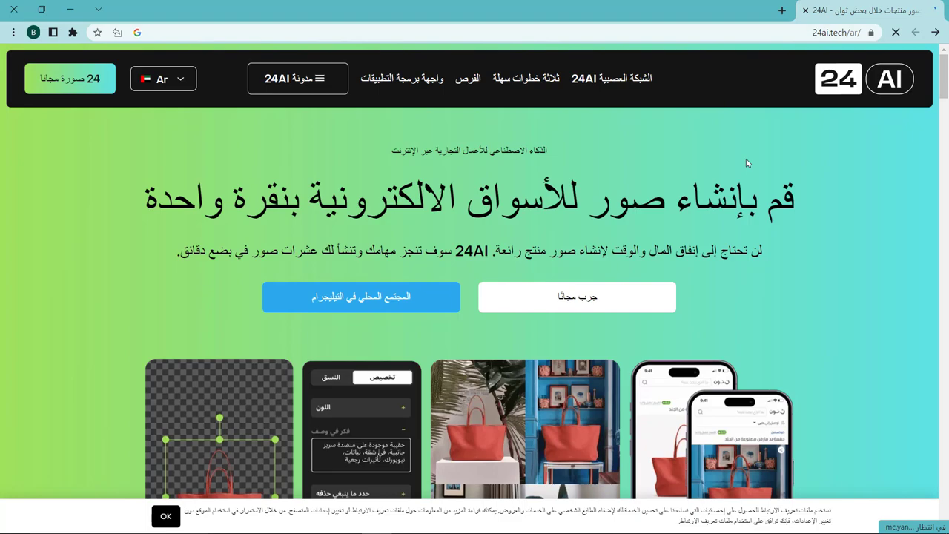
{"action": "left_click", "coordinate": [155, 78]}
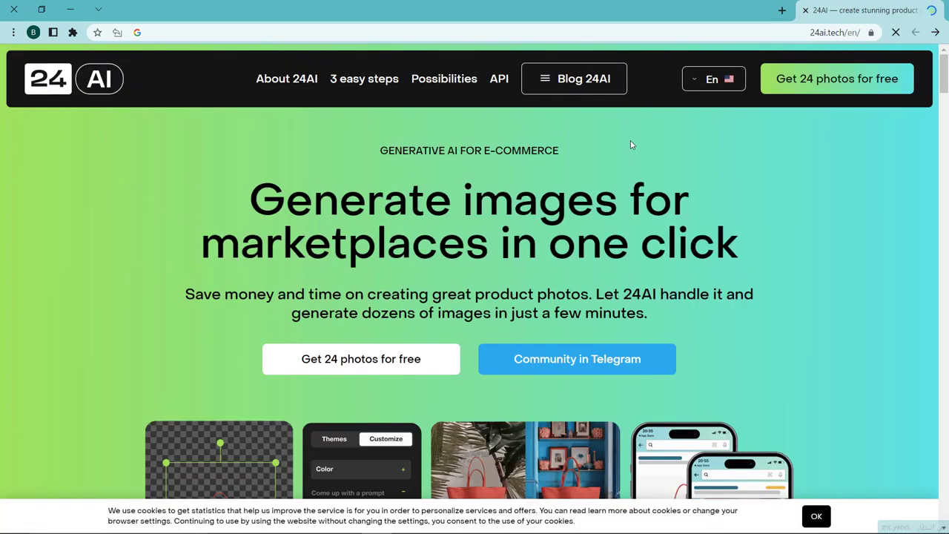
{"action": "scroll", "coordinate": [631, 145], "scroll_direction": "down", "scroll_amount": 10}
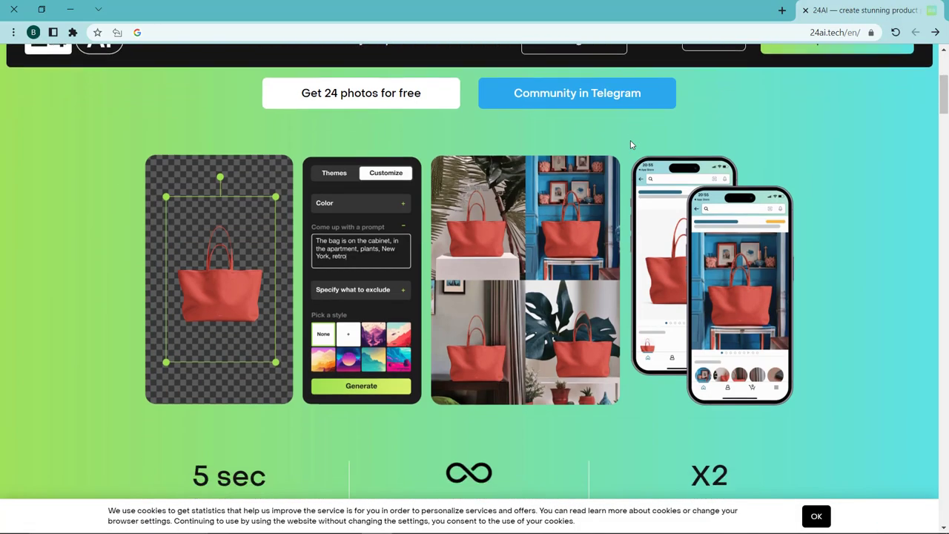
{"action": "scroll", "coordinate": [630, 145], "scroll_direction": "down", "scroll_amount": 10}
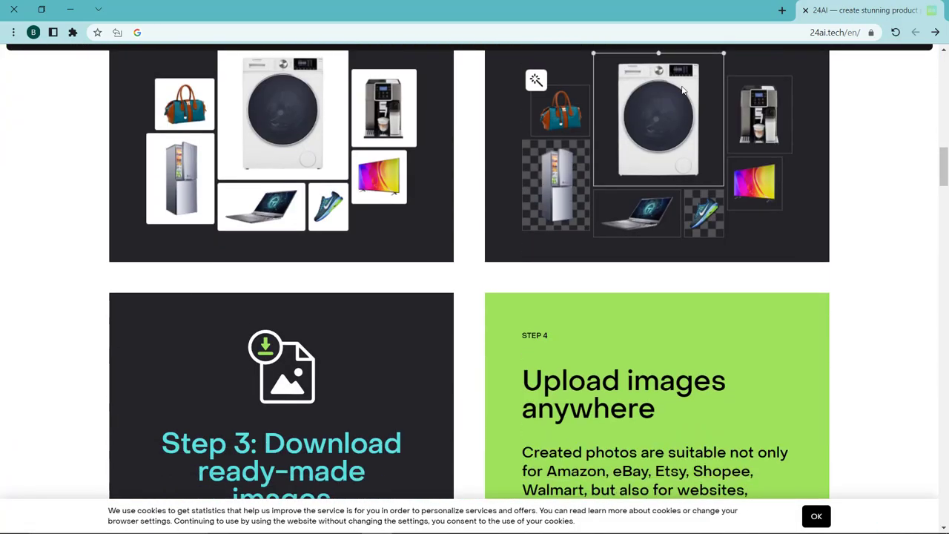
{"action": "scroll", "coordinate": [602, 100], "scroll_direction": "down", "scroll_amount": 12}
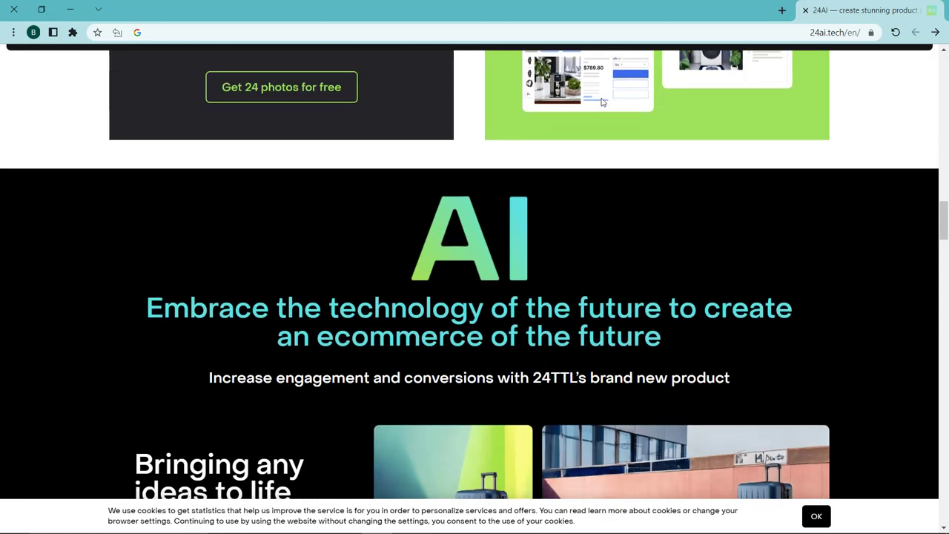
{"action": "scroll", "coordinate": [574, 105], "scroll_direction": "down", "scroll_amount": 15}
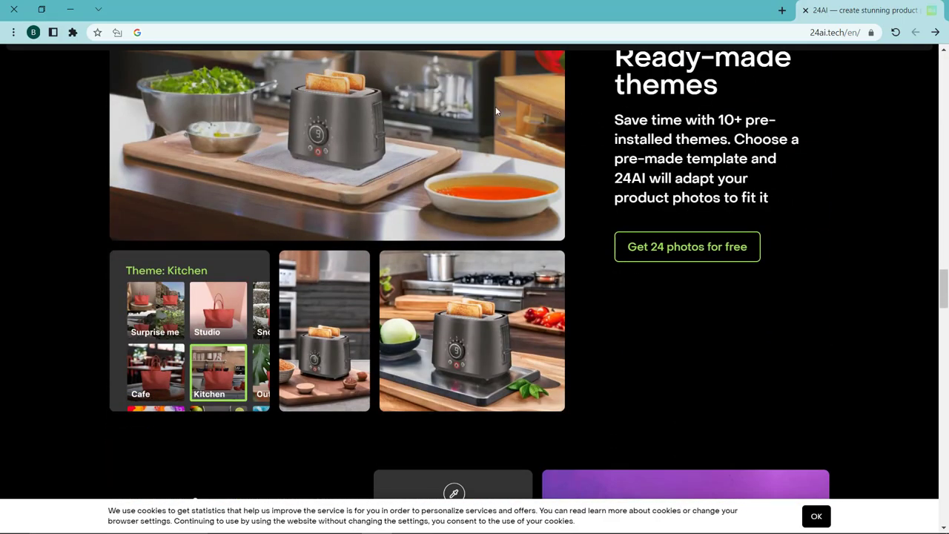
{"action": "scroll", "coordinate": [599, 179], "scroll_direction": "down", "scroll_amount": 15}
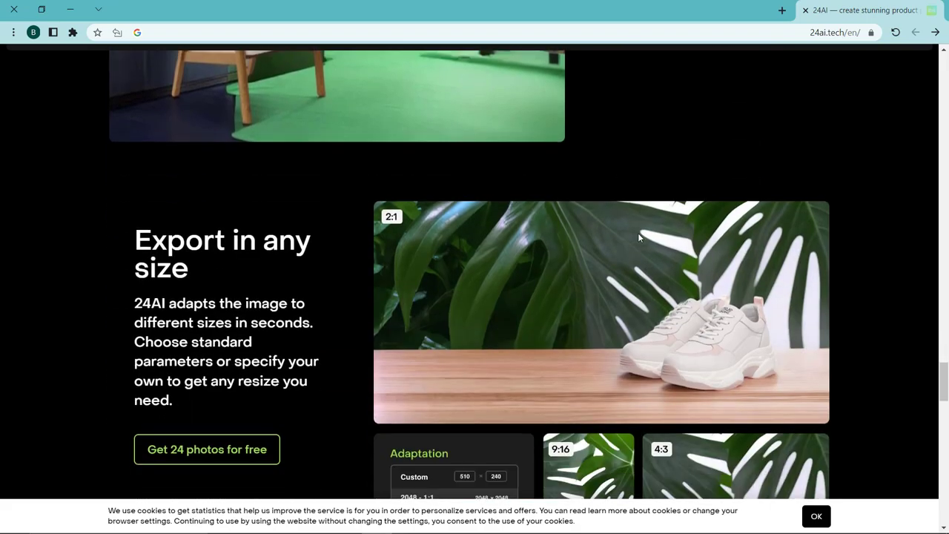
{"action": "scroll", "coordinate": [647, 252], "scroll_direction": "down", "scroll_amount": 7}
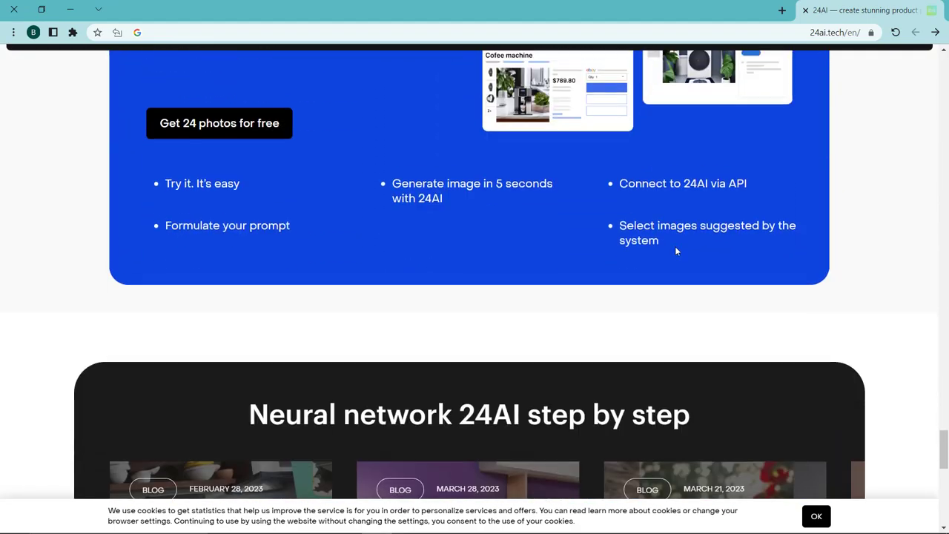
{"action": "scroll", "coordinate": [674, 247], "scroll_direction": "up", "scroll_amount": 4}
{"action": "scroll", "coordinate": [642, 248], "scroll_direction": "up", "scroll_amount": 20}
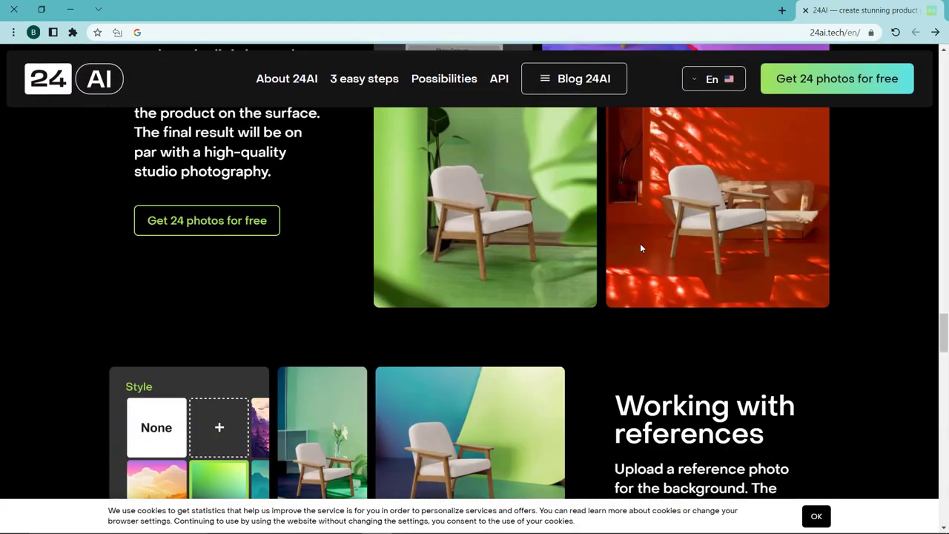
{"action": "scroll", "coordinate": [641, 248], "scroll_direction": "up", "scroll_amount": 15}
{"action": "scroll", "coordinate": [642, 248], "scroll_direction": "down", "scroll_amount": 8}
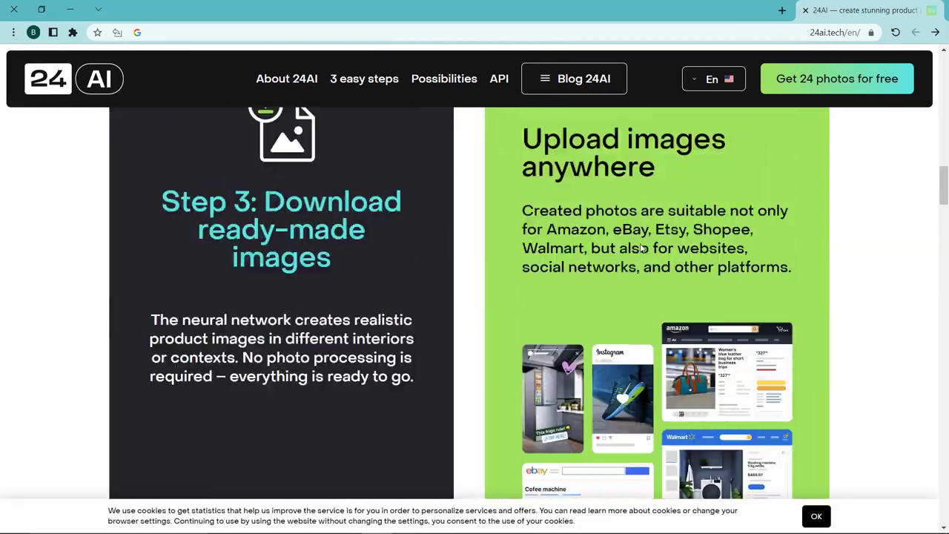
{"action": "scroll", "coordinate": [642, 248], "scroll_direction": "up", "scroll_amount": 4}
{"action": "scroll", "coordinate": [641, 248], "scroll_direction": "up", "scroll_amount": 10}
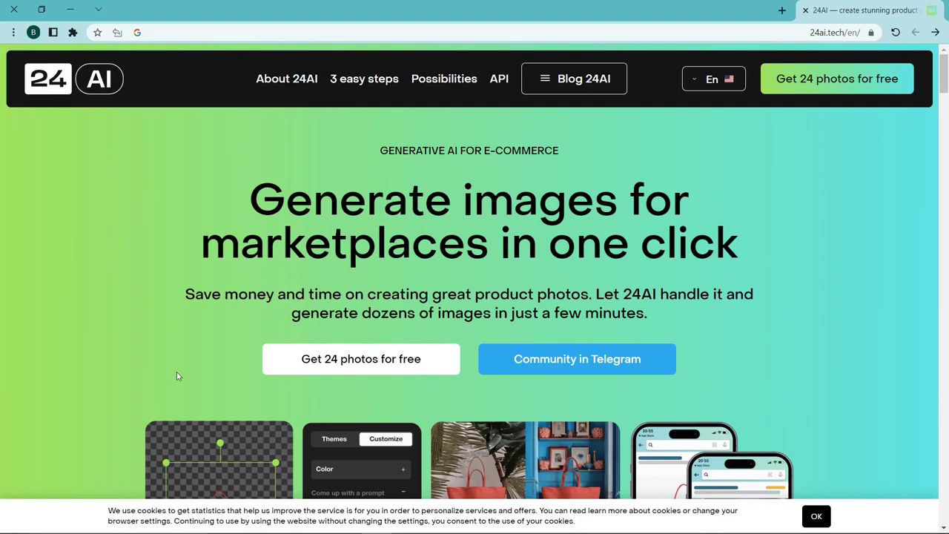
Start the free 24-photo trial, switch to account sign-up, and choose the phone country code
{"action": "left_click", "coordinate": [350, 364]}
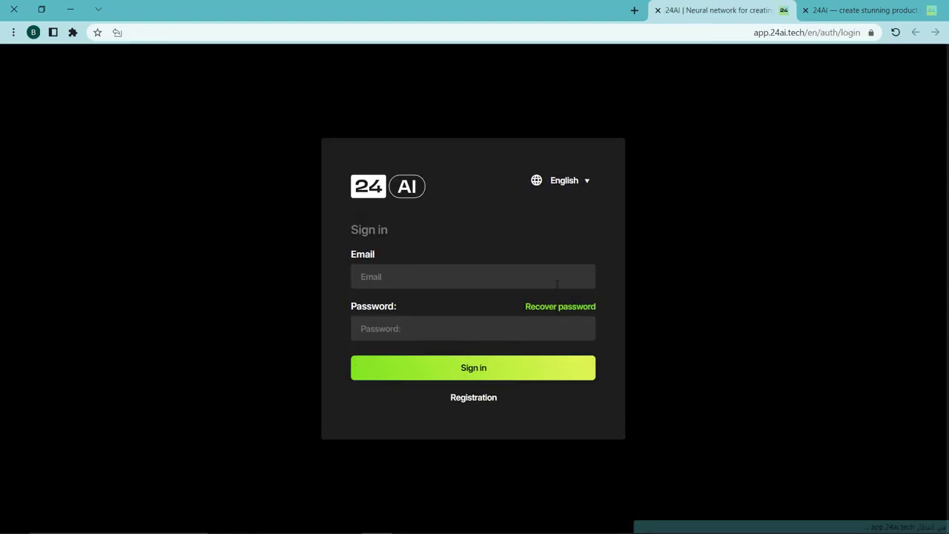
{"action": "left_click", "coordinate": [481, 399]}
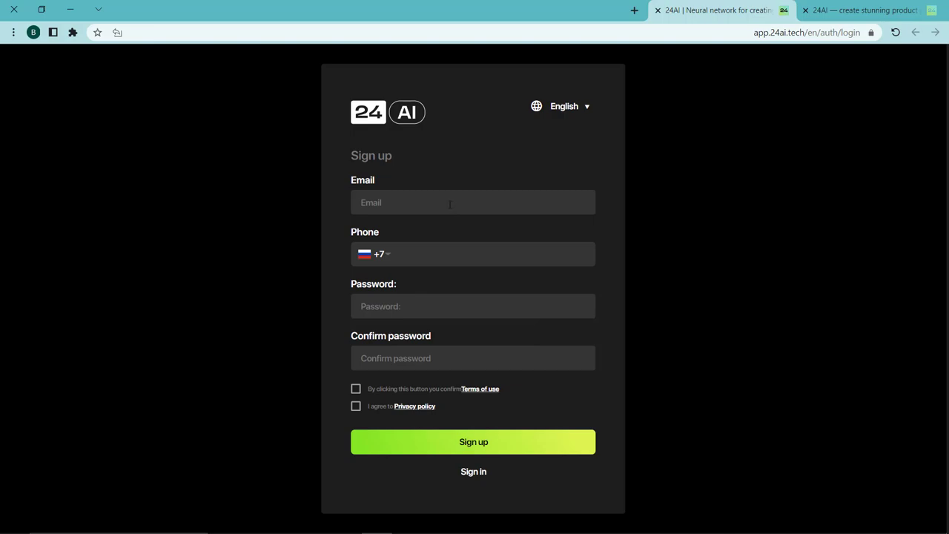
{"action": "left_click", "coordinate": [371, 254]}
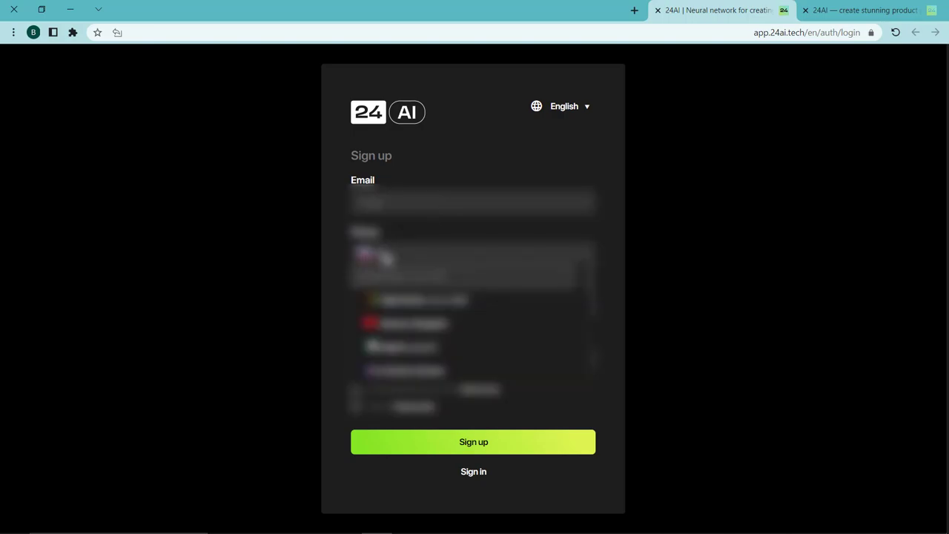
{"action": "scroll", "coordinate": [401, 286], "scroll_direction": "down", "scroll_amount": 5}
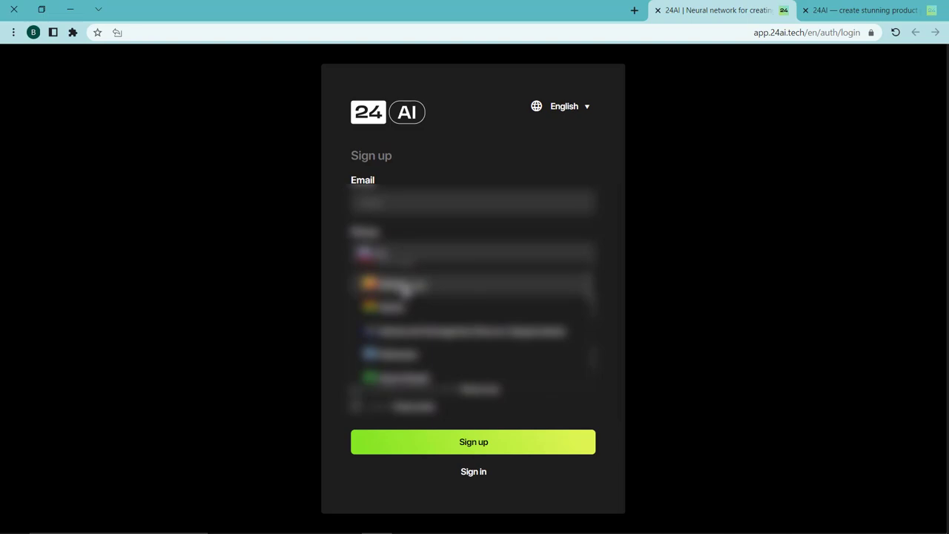
{"action": "scroll", "coordinate": [404, 288], "scroll_direction": "down", "scroll_amount": 3}
{"action": "left_click", "coordinate": [400, 291]}
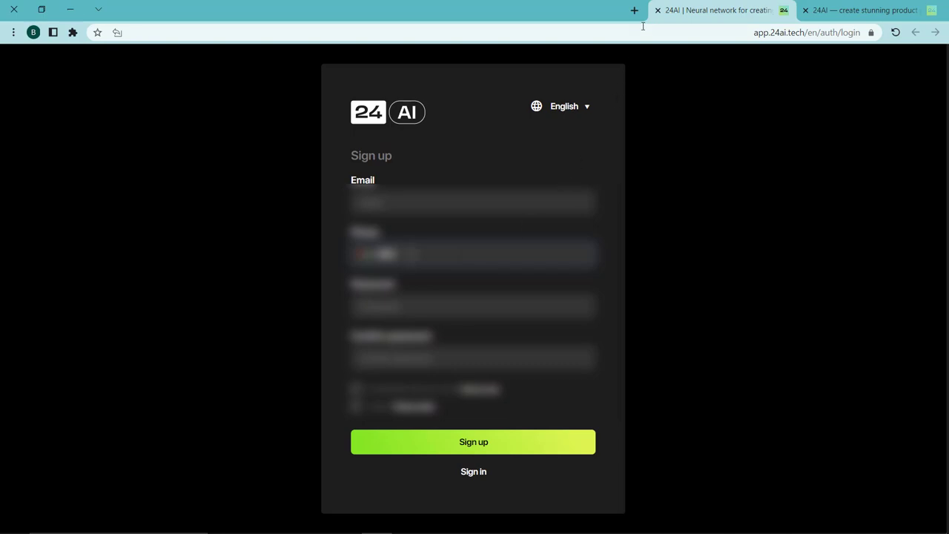
Submit the sign-up form and confirm it with the emailed verification code
{"action": "left_click", "coordinate": [396, 445]}
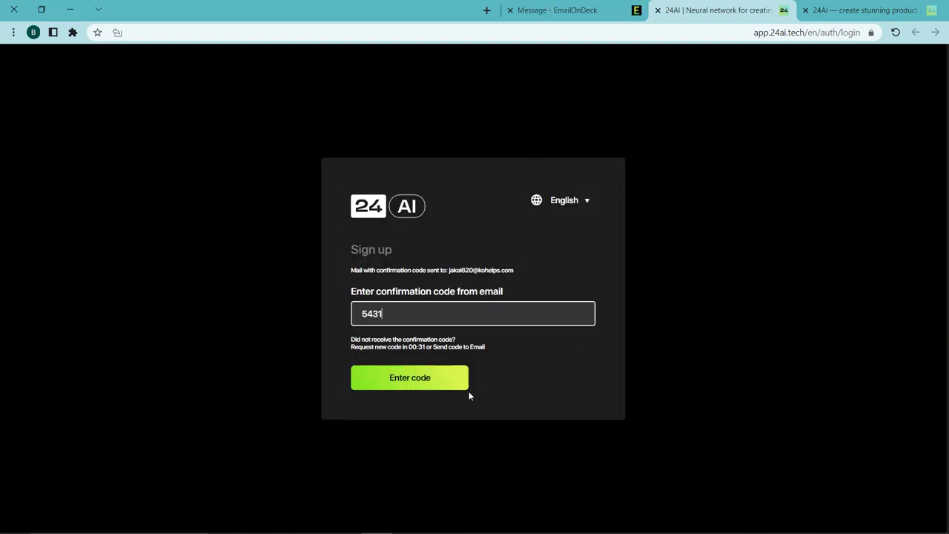
{"action": "left_click", "coordinate": [443, 390]}
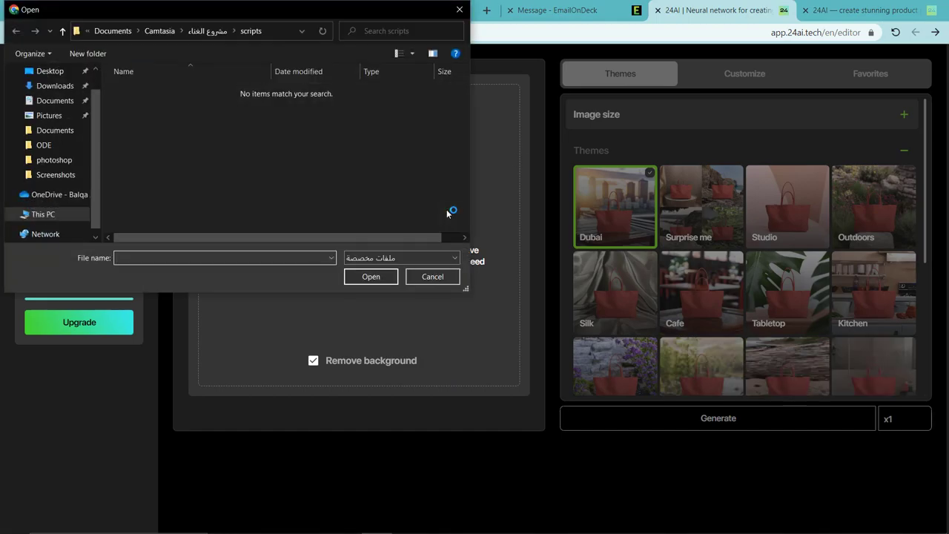
Upload image 1315 from Downloads and nudge the perfume bottle into place on the canvas
{"action": "left_click", "coordinate": [55, 85]}
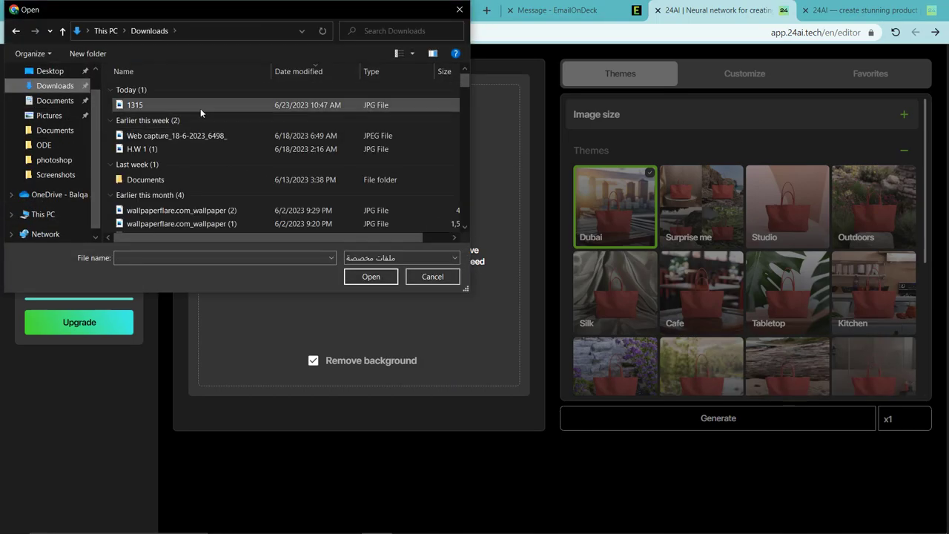
{"action": "left_click", "coordinate": [199, 108]}
{"action": "double_click", "coordinate": [199, 108]}
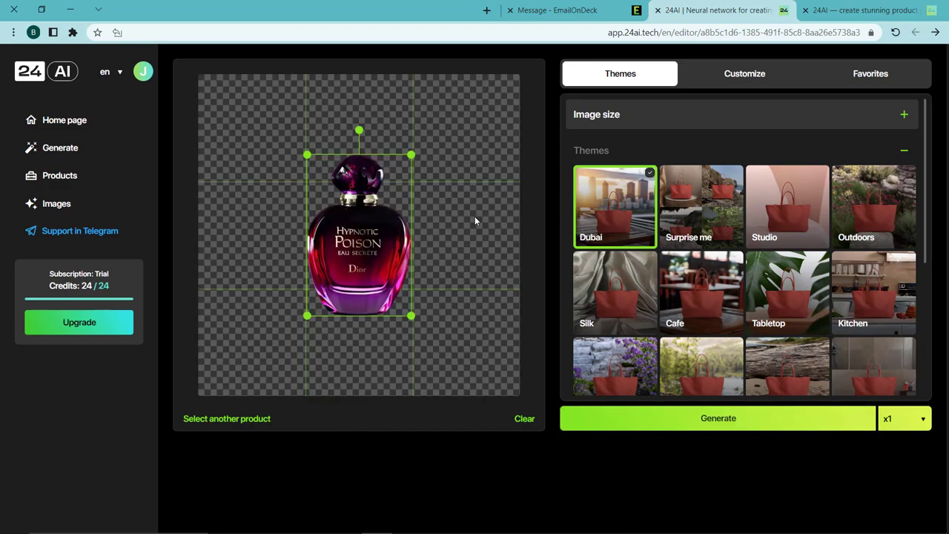
{"action": "mouse_move", "coordinate": [382, 253]}
{"action": "left_mouse_down"}
{"action": "mouse_move", "coordinate": [379, 232]}
{"action": "mouse_move", "coordinate": [380, 253]}
{"action": "left_mouse_up"}
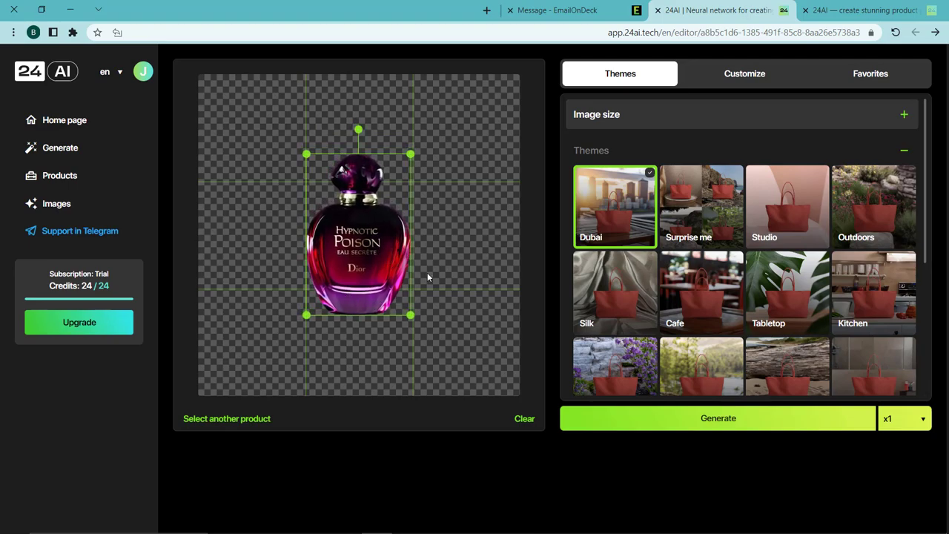
Replace the Customize prompt with the desk, setting-sun and smoke prompt and generate
{"action": "left_click", "coordinate": [744, 73]}
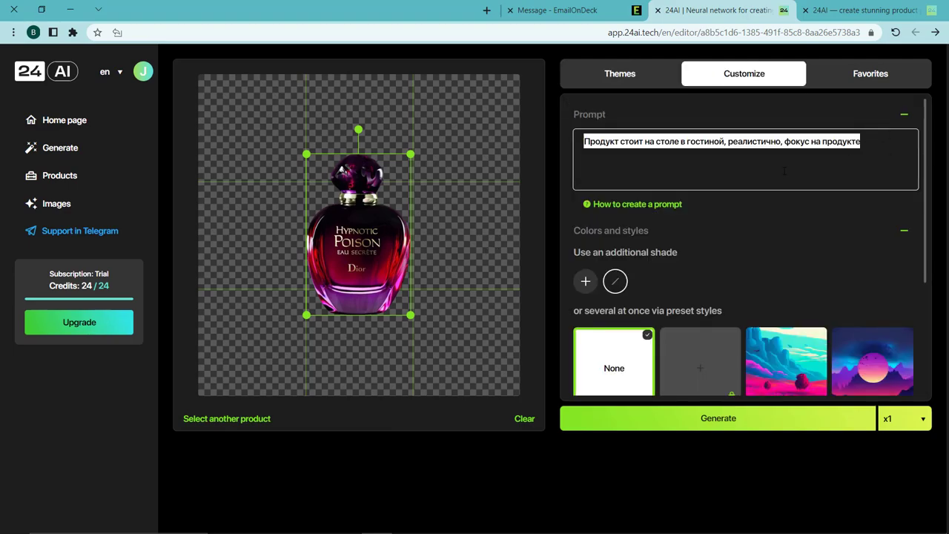
{"action": "key", "text": "BackSpace"}
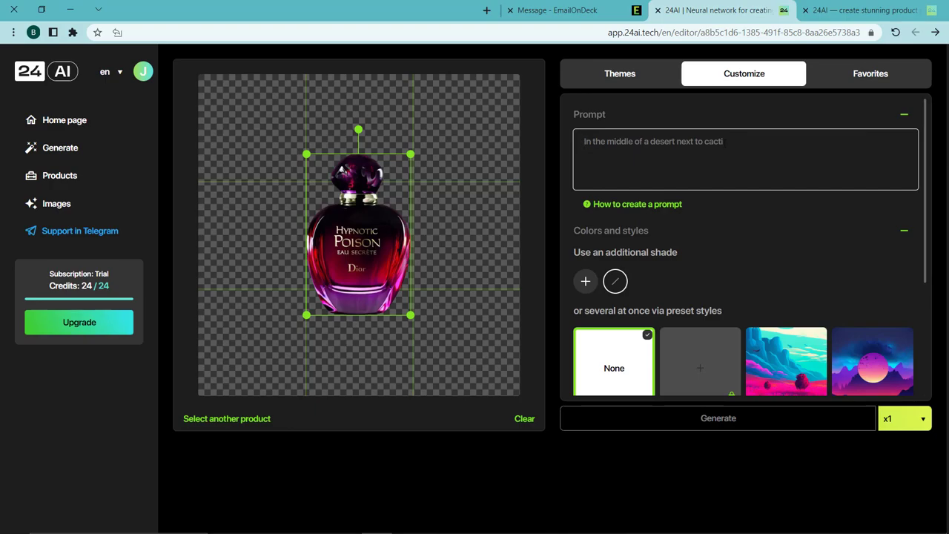
{"action": "type", "text": "On a nice desk with the sun setting on the product and some smoke next to the product"}
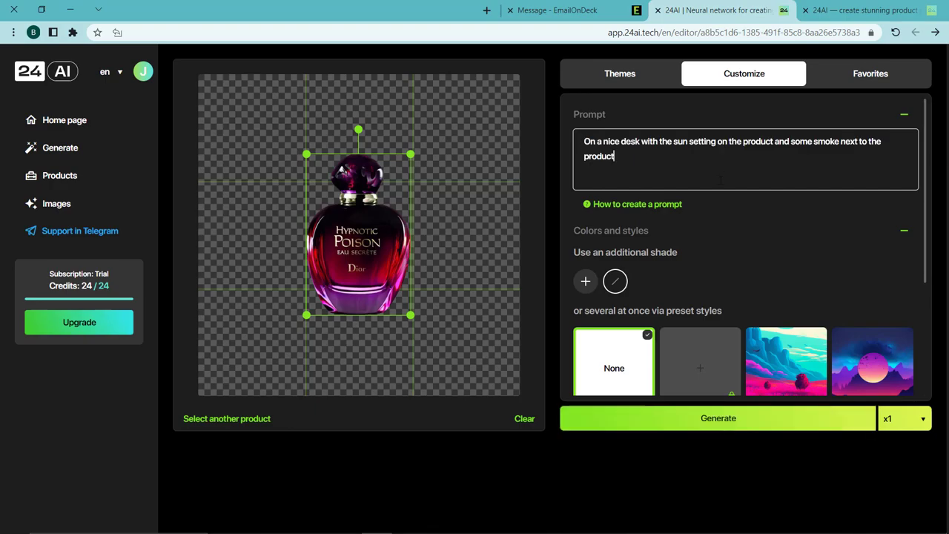
{"action": "left_click", "coordinate": [710, 424]}
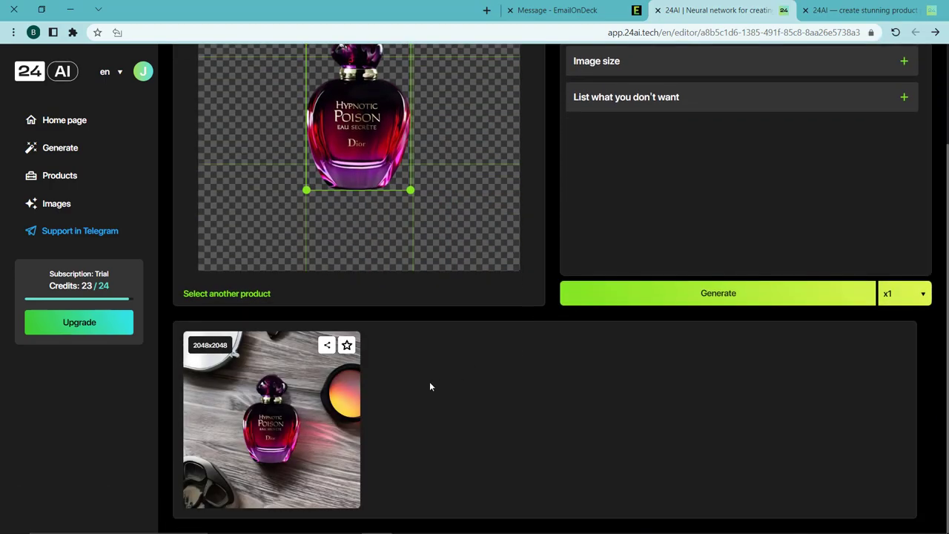
Download the 2048x2048 desk image from the full-view viewer, then close it
{"action": "left_click", "coordinate": [291, 416]}
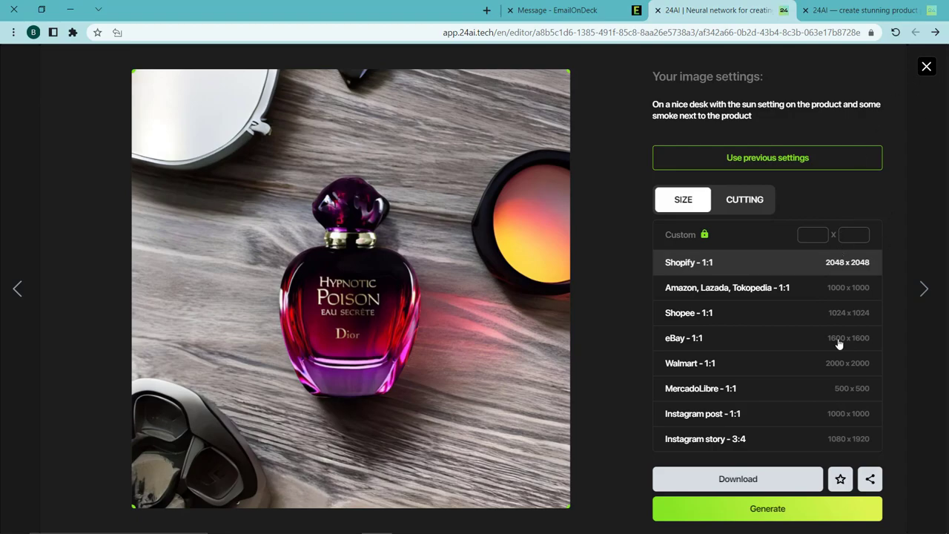
{"action": "left_click", "coordinate": [750, 481]}
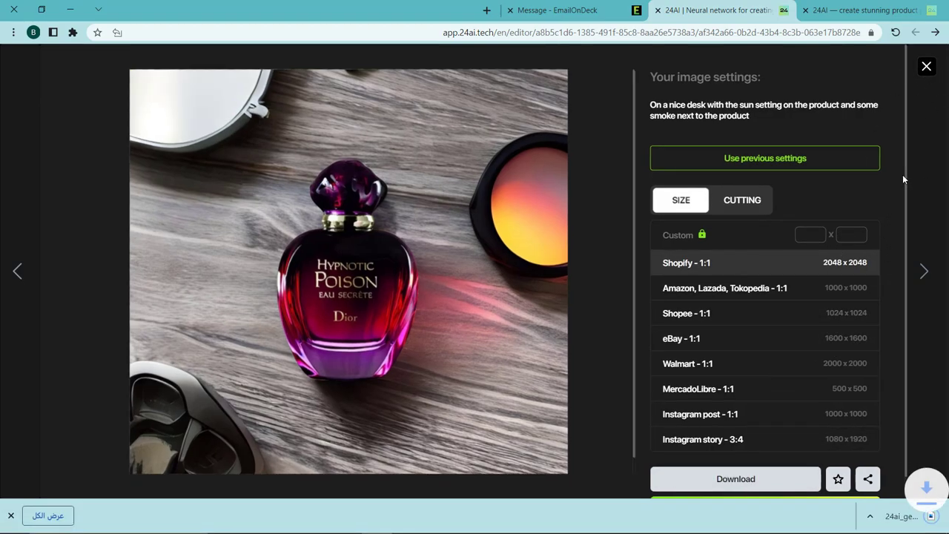
{"action": "left_click", "coordinate": [926, 66]}
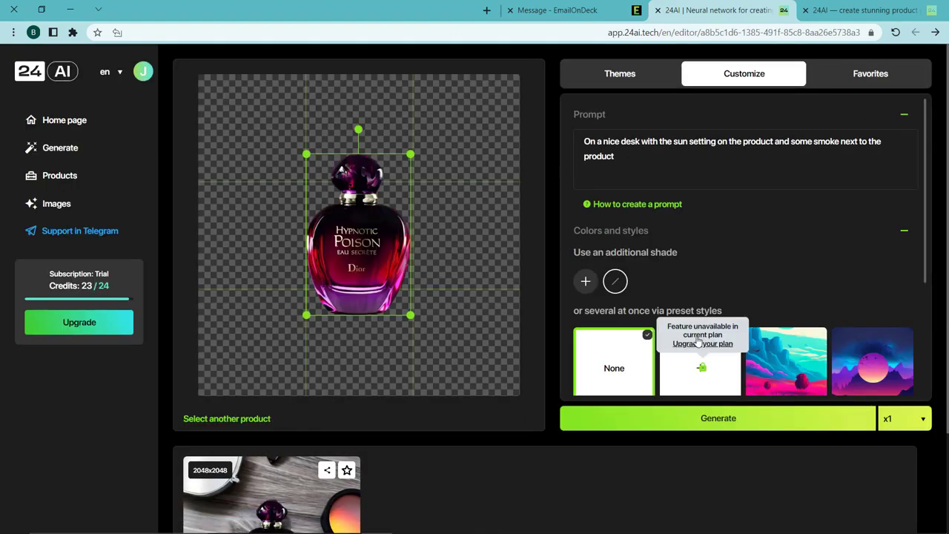
Replace the prompt with 'In the woods with some smoke' and generate again
{"action": "scroll", "coordinate": [699, 341], "scroll_direction": "down", "scroll_amount": 3}
{"action": "scroll", "coordinate": [689, 335], "scroll_direction": "up", "scroll_amount": 3}
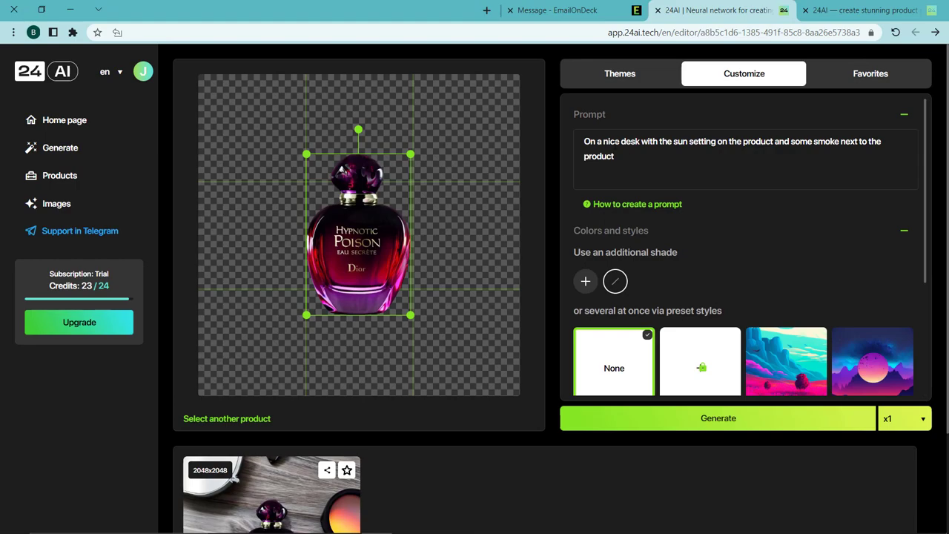
{"action": "left_click", "coordinate": [742, 159]}
{"action": "key", "text": "ctrl+a"}
{"action": "key", "text": "BackSpace"}
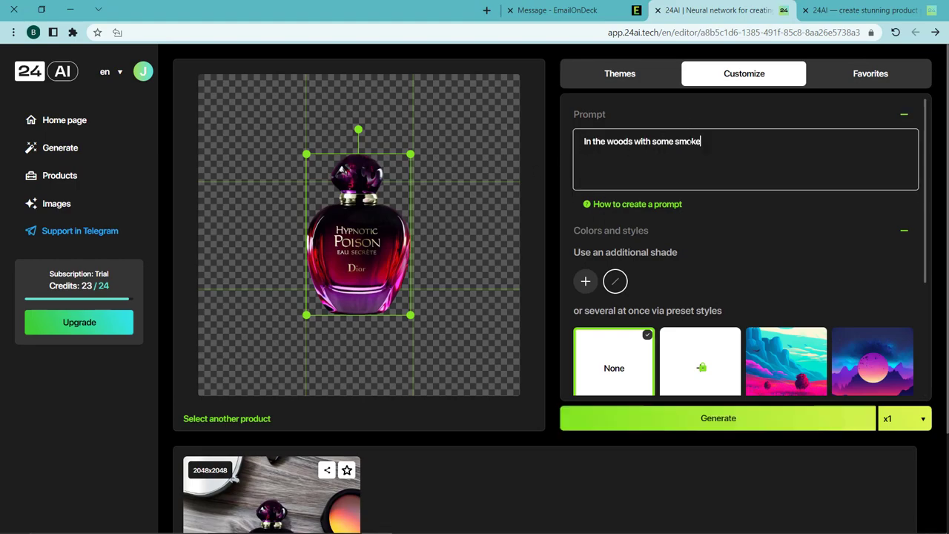
{"action": "left_click", "coordinate": [682, 417]}
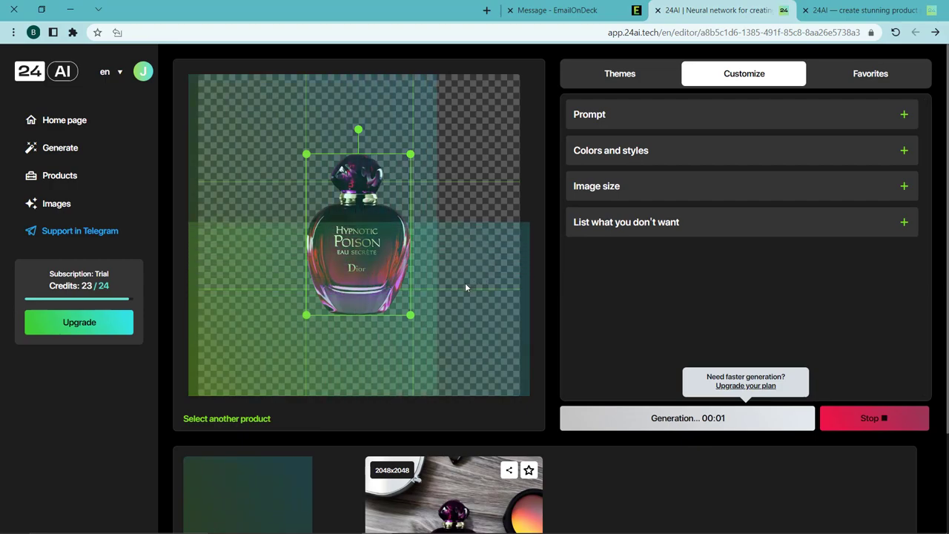